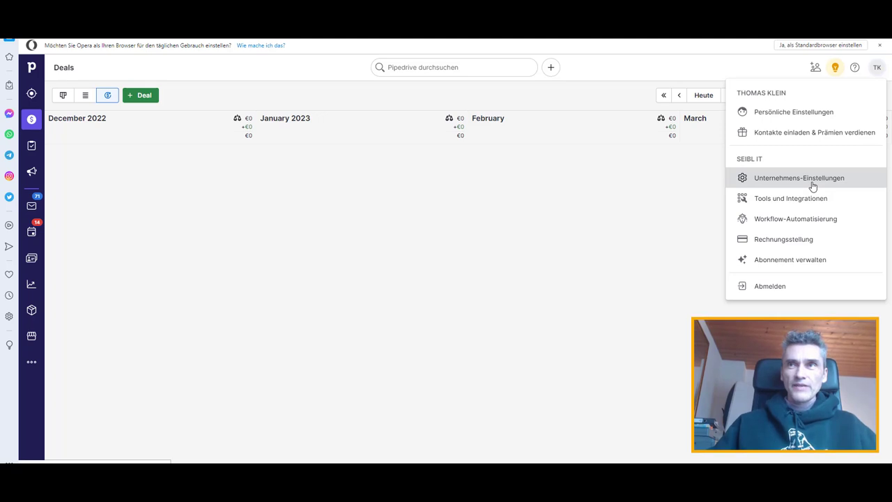
Open the Datenfelder page in the company settings and review the Lead/Deal standard fields
{"action": "left_click_drag", "start_coordinate": [813, 186], "coordinate": [830, 175]}
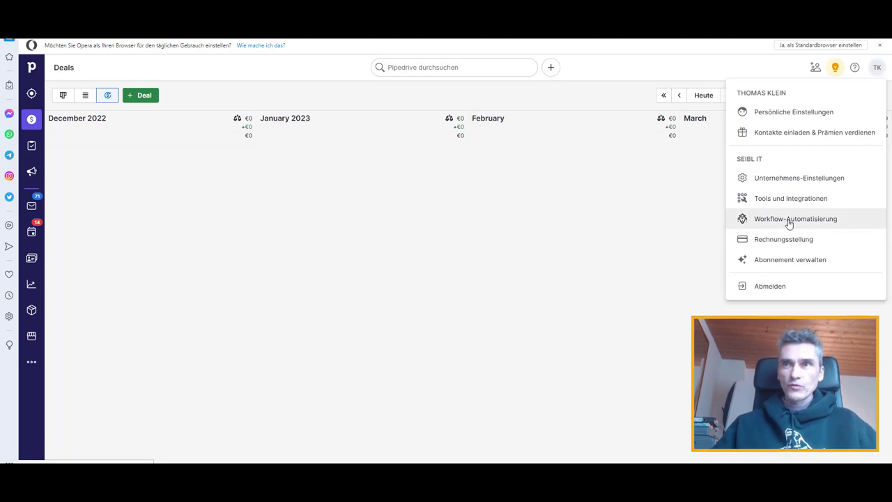
{"action": "left_click", "coordinate": [788, 181]}
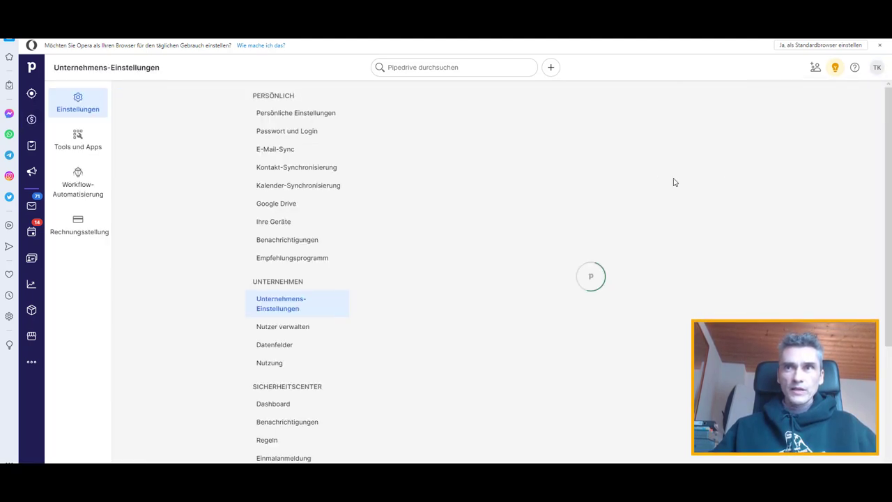
{"action": "left_click", "coordinate": [280, 347]}
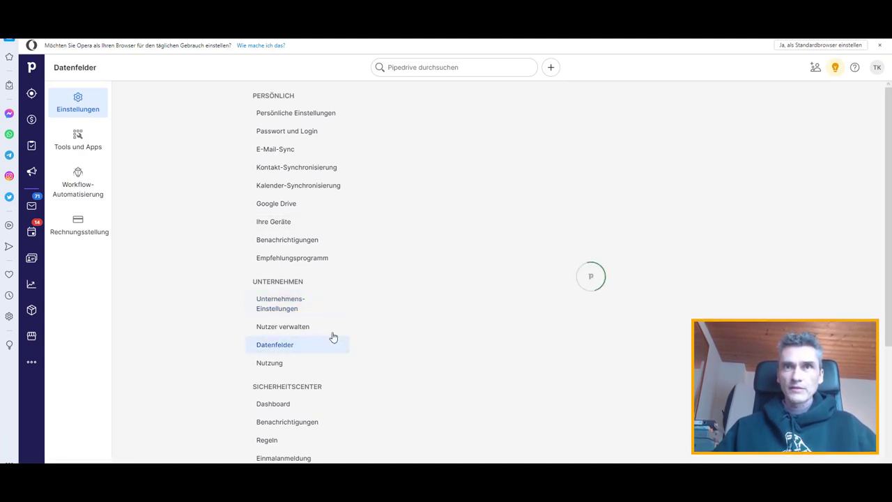
{"action": "scroll", "coordinate": [713, 246], "scroll_direction": "down", "scroll_amount": 2}
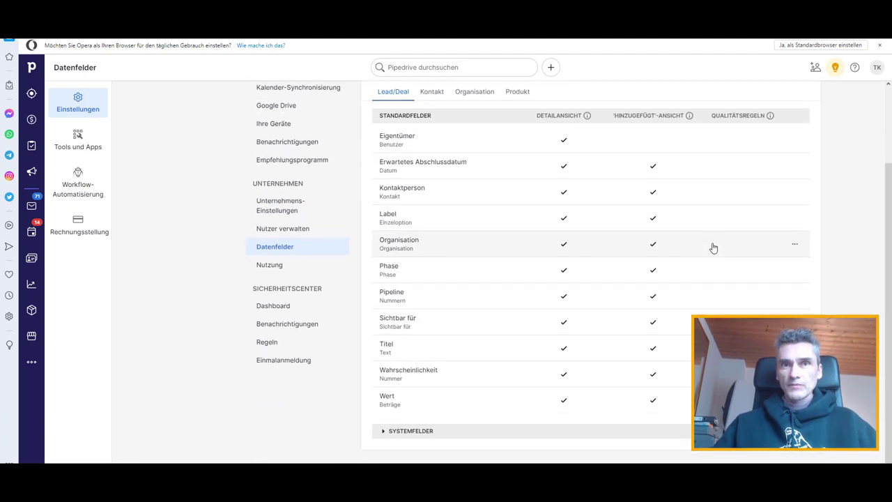
{"action": "scroll", "coordinate": [588, 245], "scroll_direction": "up", "scroll_amount": 2}
{"action": "scroll", "coordinate": [569, 241], "scroll_direction": "down", "scroll_amount": 1}
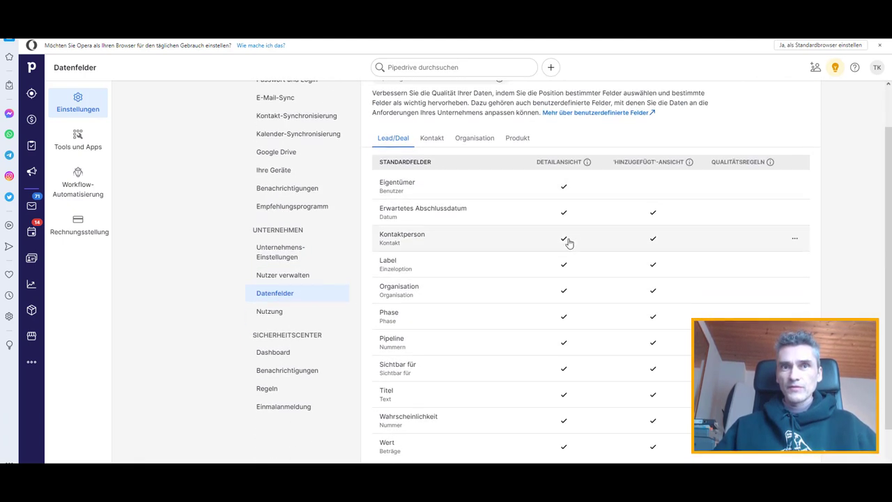
{"action": "scroll", "coordinate": [434, 314], "scroll_direction": "down", "scroll_amount": 1}
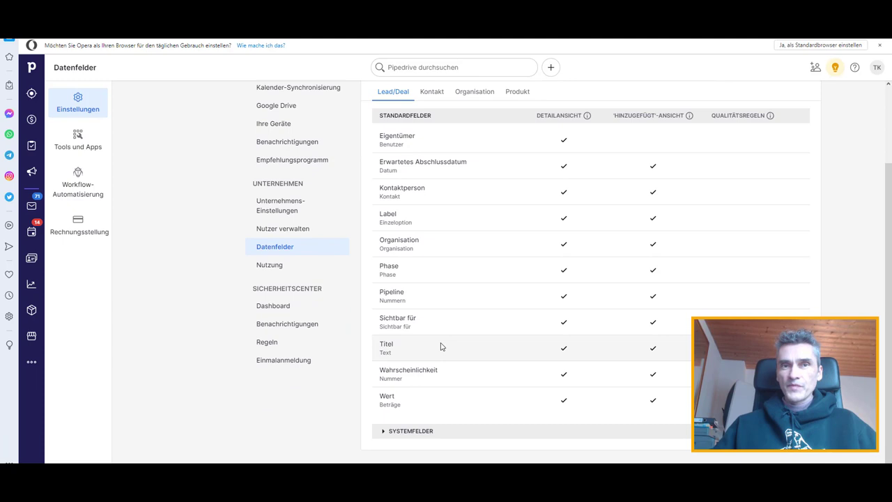
Expand the Systemfelder section for Lead/Deal and look through its fields
{"action": "left_click", "coordinate": [391, 433]}
{"action": "scroll", "coordinate": [480, 398], "scroll_direction": "down", "scroll_amount": 3}
{"action": "scroll", "coordinate": [472, 394], "scroll_direction": "down", "scroll_amount": 2}
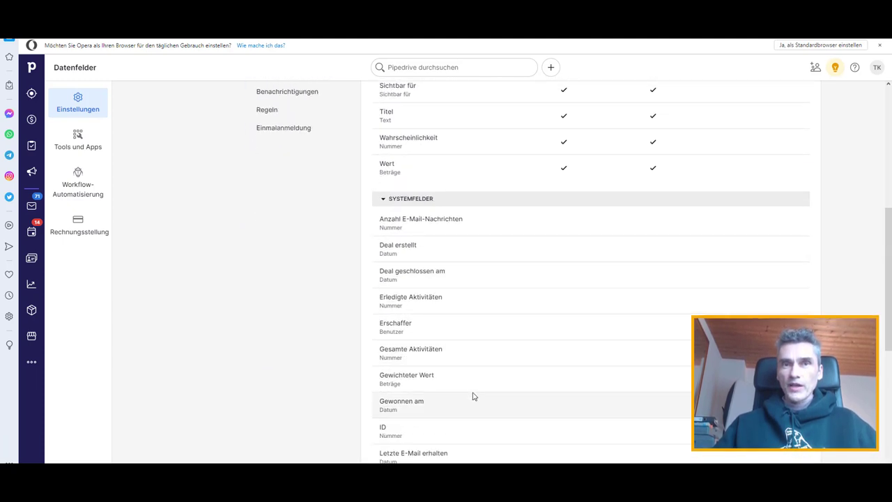
{"action": "scroll", "coordinate": [474, 394], "scroll_direction": "up", "scroll_amount": 5}
{"action": "scroll", "coordinate": [473, 334], "scroll_direction": "up", "scroll_amount": 1}
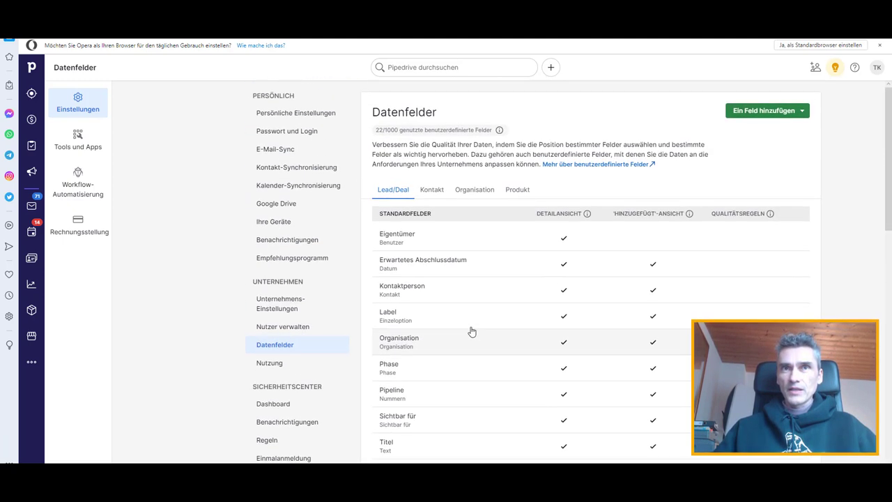
Switch the data fields to Kontakt and examine its custom and standard fields with their view and quality settings
{"action": "left_click", "coordinate": [437, 194]}
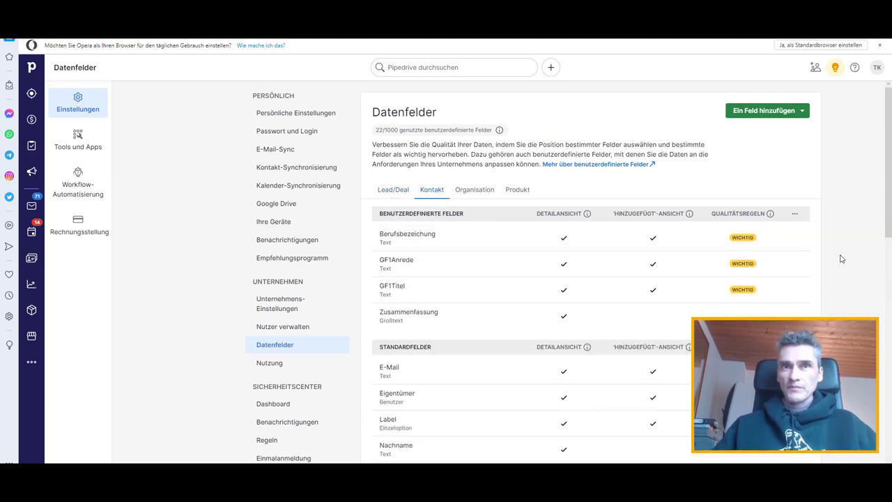
{"action": "scroll", "coordinate": [841, 258], "scroll_direction": "down", "scroll_amount": 1}
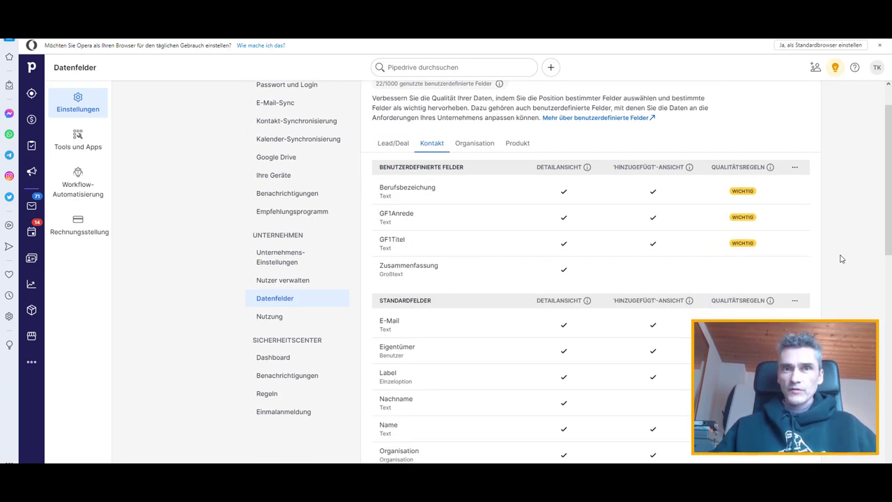
{"action": "scroll", "coordinate": [841, 259], "scroll_direction": "down", "scroll_amount": 2}
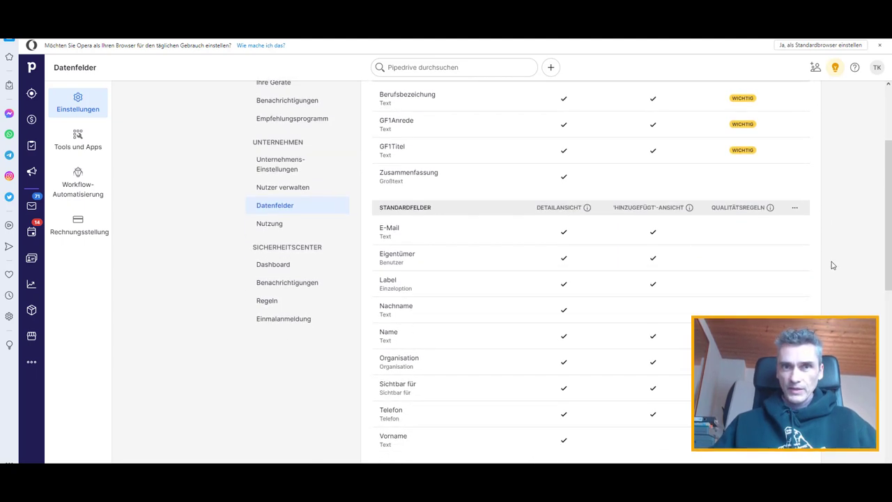
{"action": "scroll", "coordinate": [832, 267], "scroll_direction": "up", "scroll_amount": 3}
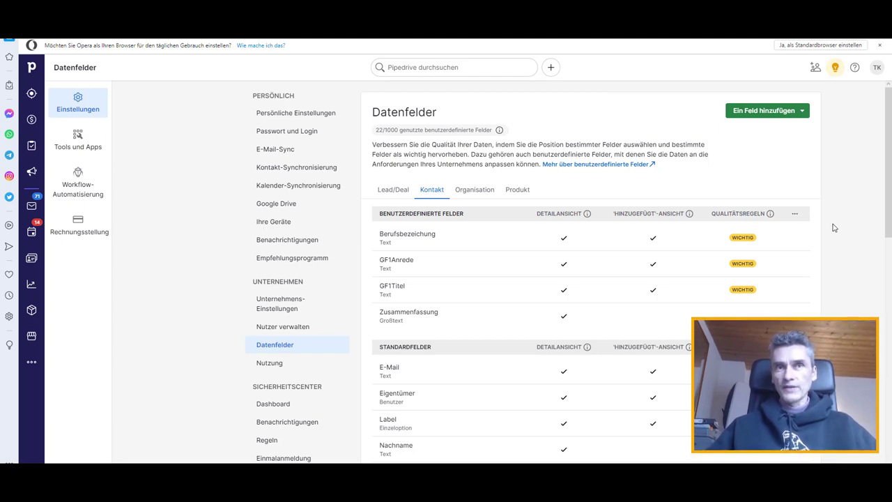
{"action": "scroll", "coordinate": [835, 228], "scroll_direction": "down", "scroll_amount": 2}
{"action": "scroll", "coordinate": [834, 228], "scroll_direction": "up", "scroll_amount": 2}
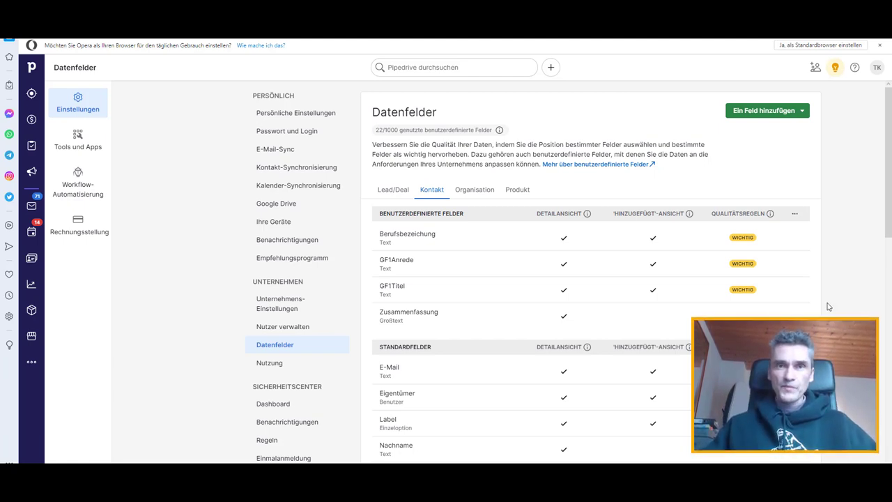
{"action": "scroll", "coordinate": [829, 306], "scroll_direction": "down", "scroll_amount": 3}
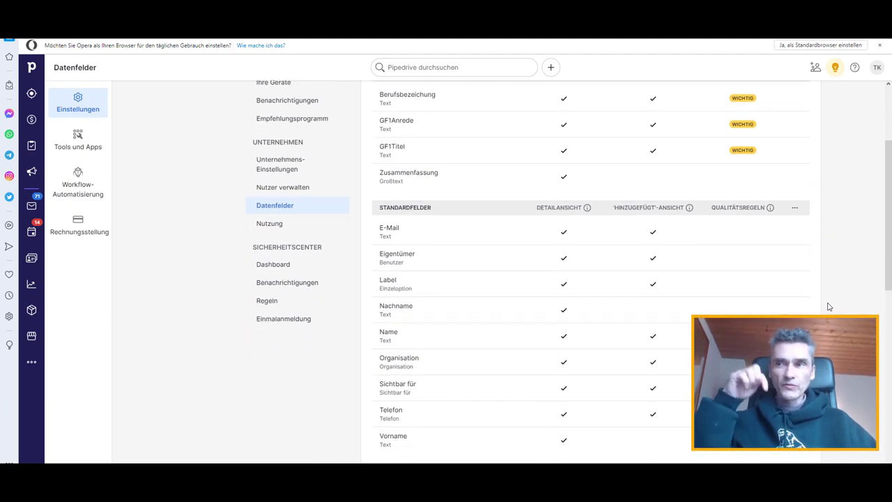
{"action": "scroll", "coordinate": [829, 306], "scroll_direction": "up", "scroll_amount": 2}
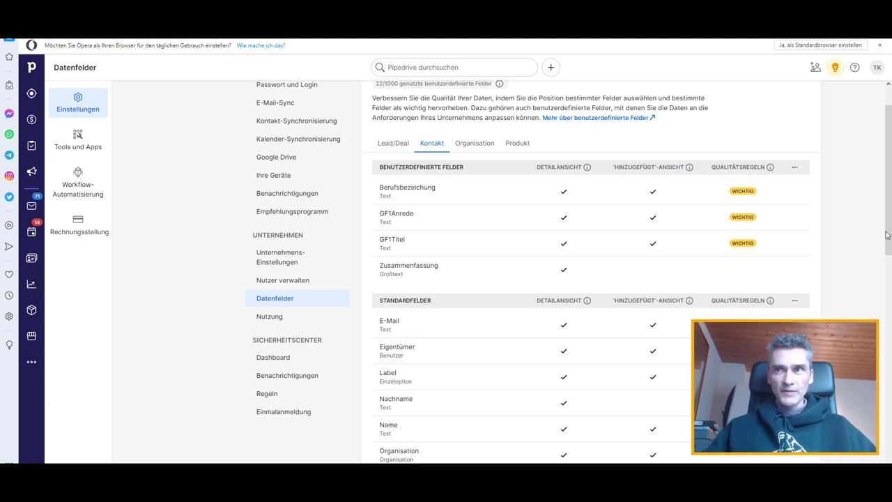
Examine the remaining Kontakt fields through the end of the Systemfelder list and return to the custom fields
{"action": "scroll", "coordinate": [885, 237], "scroll_direction": "down", "scroll_amount": 1}
{"action": "scroll", "coordinate": [843, 270], "scroll_direction": "down", "scroll_amount": 3}
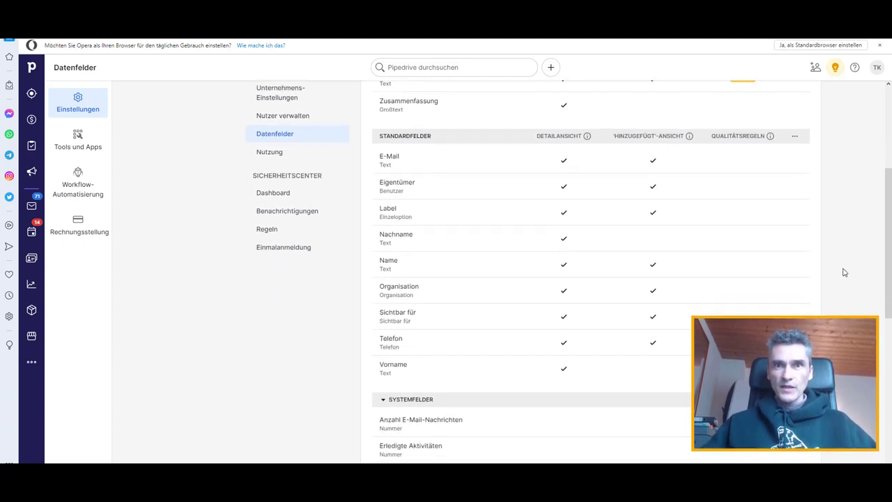
{"action": "scroll", "coordinate": [844, 272], "scroll_direction": "up", "scroll_amount": 3}
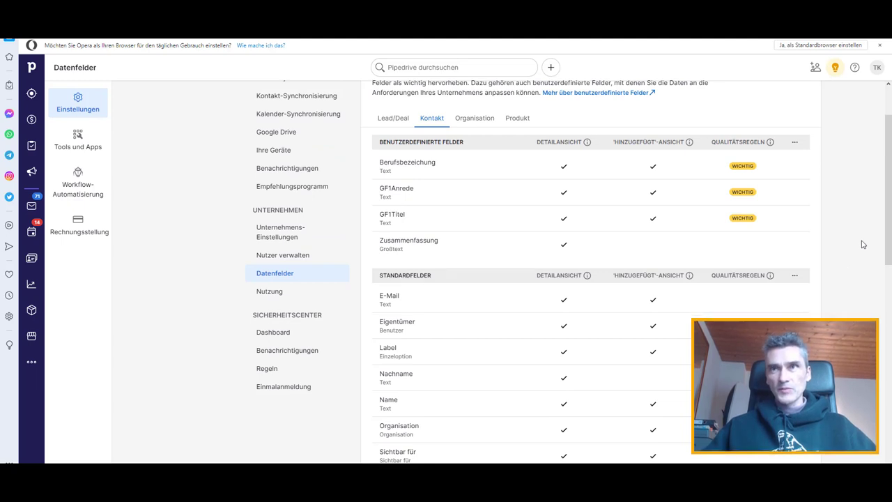
{"action": "scroll", "coordinate": [805, 249], "scroll_direction": "down", "scroll_amount": 7}
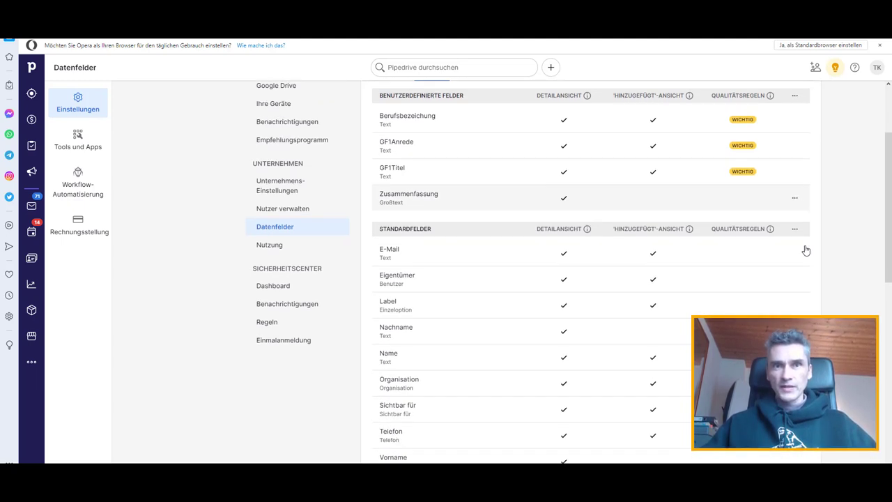
{"action": "scroll", "coordinate": [806, 249], "scroll_direction": "down", "scroll_amount": 4}
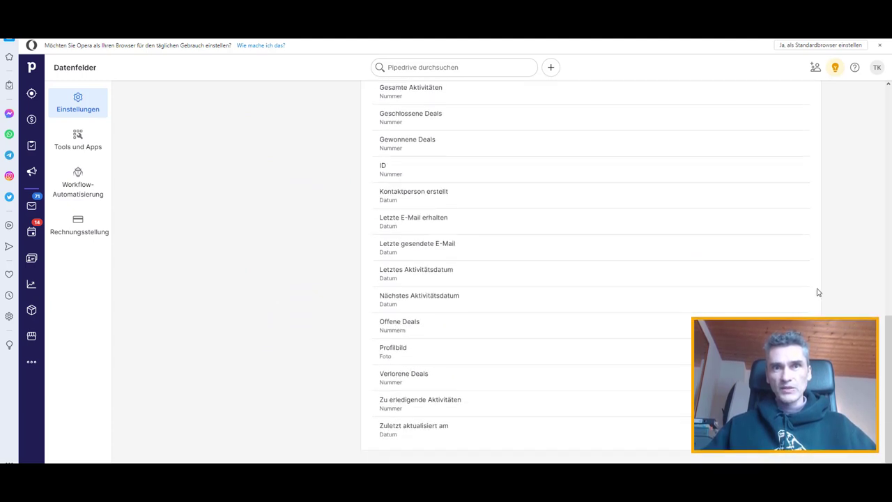
{"action": "scroll", "coordinate": [818, 292], "scroll_direction": "up", "scroll_amount": 3}
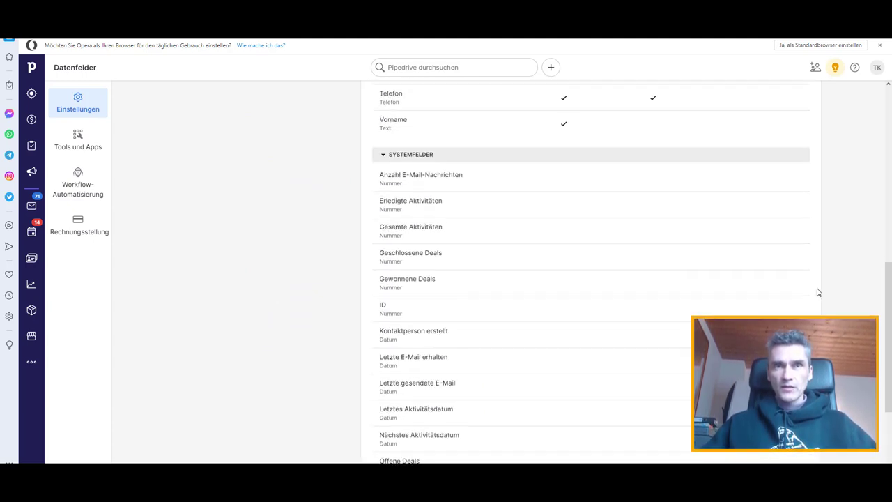
{"action": "scroll", "coordinate": [818, 292], "scroll_direction": "up", "scroll_amount": 10}
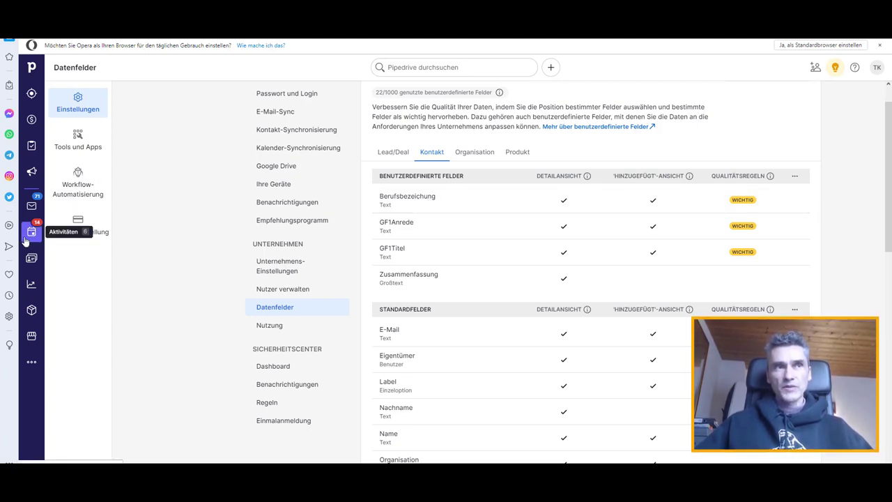
Open an organisation from the Organisationen list and view the detail page of its linked contact person
{"action": "left_click", "coordinate": [31, 258]}
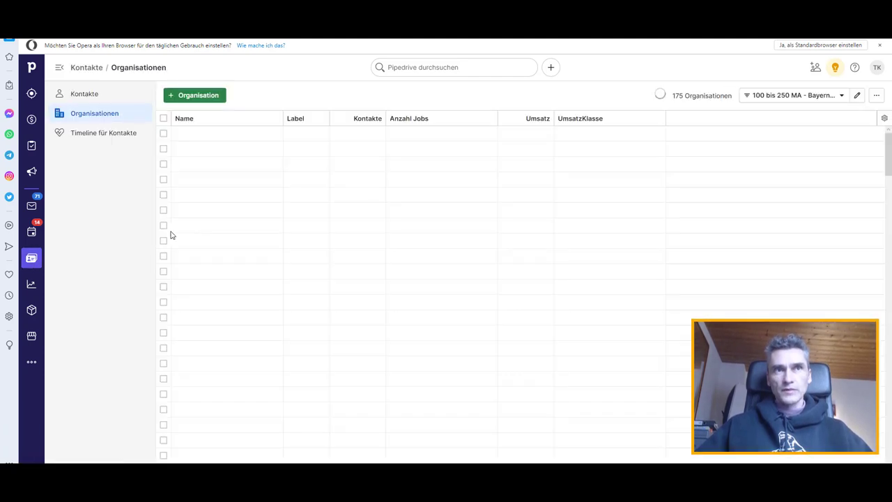
{"action": "left_click", "coordinate": [195, 251]}
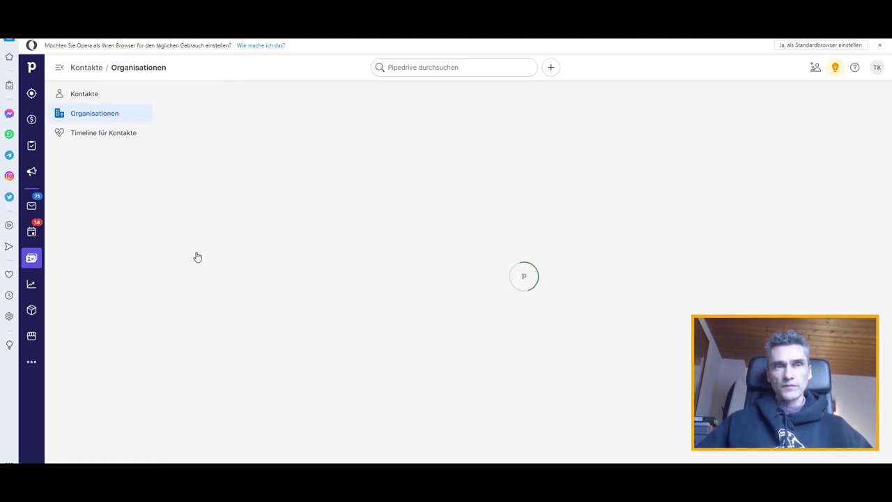
{"action": "scroll", "coordinate": [274, 261], "scroll_direction": "down", "scroll_amount": 5}
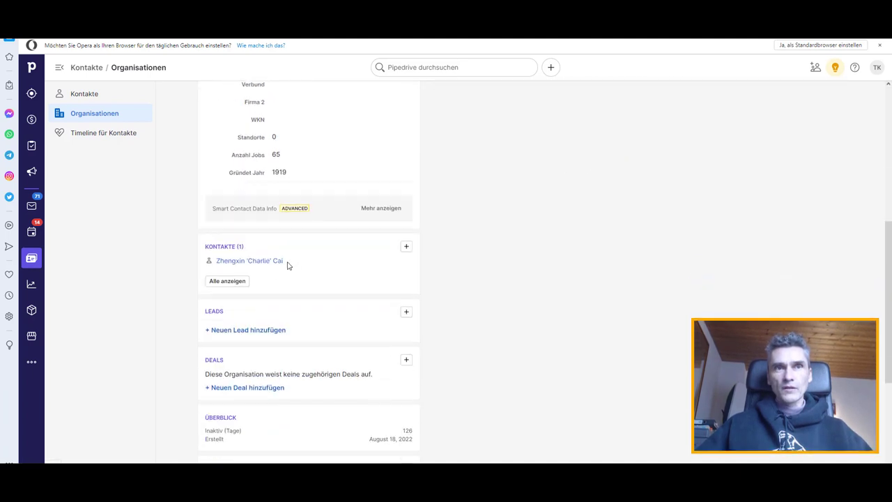
{"action": "scroll", "coordinate": [255, 292], "scroll_direction": "down", "scroll_amount": 2}
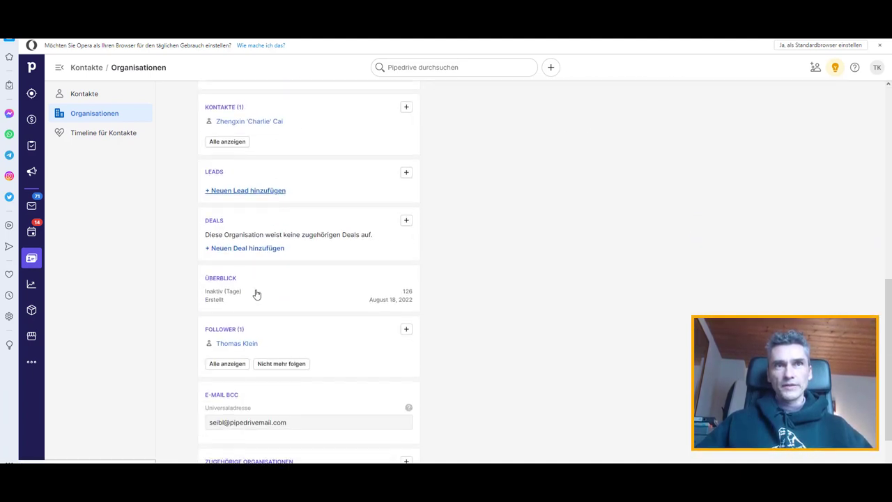
{"action": "left_click", "coordinate": [247, 122]}
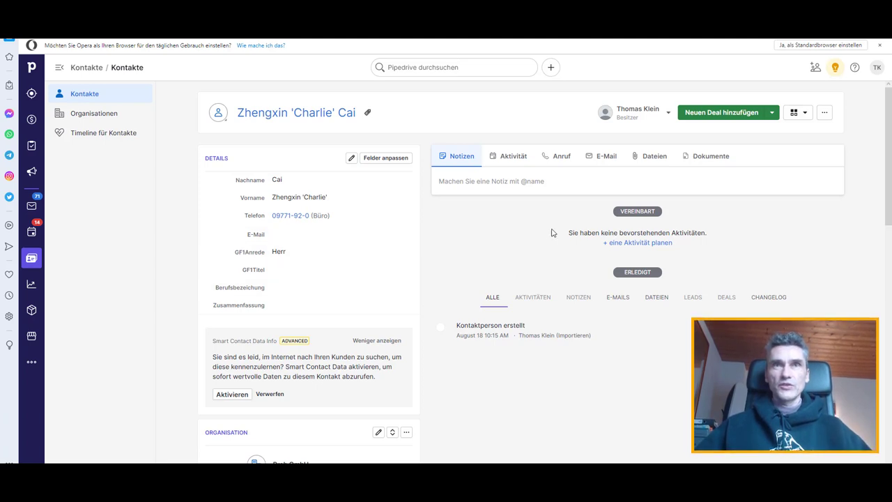
Go to Workflow-Automatisierung from the contact's page and show the existing workflows
{"action": "left_click", "coordinate": [876, 68]}
{"action": "left_click", "coordinate": [805, 220]}
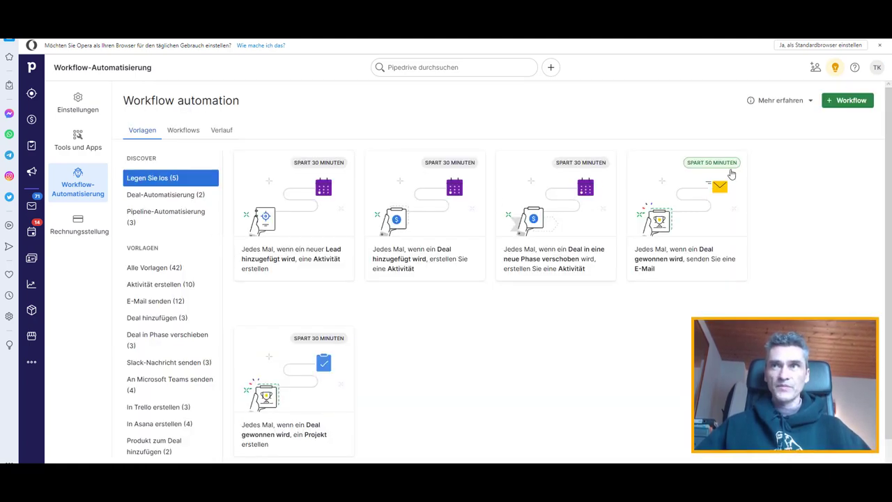
{"action": "left_click", "coordinate": [187, 138]}
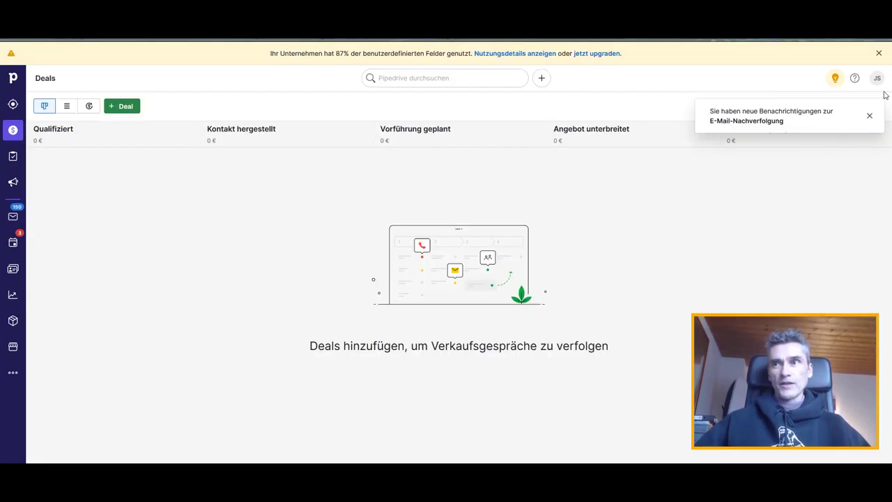
In the other account, open Workflow-Automatisierung and list its own workflows
{"action": "left_click", "coordinate": [877, 80]}
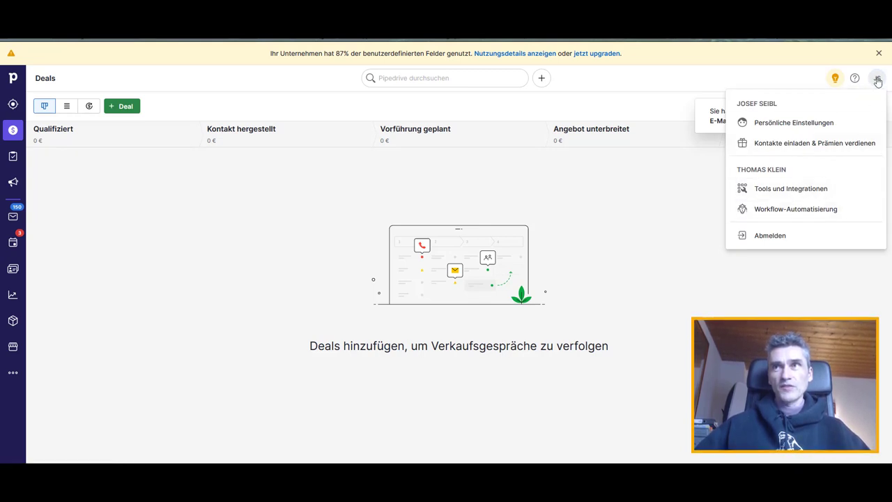
{"action": "left_click", "coordinate": [801, 210]}
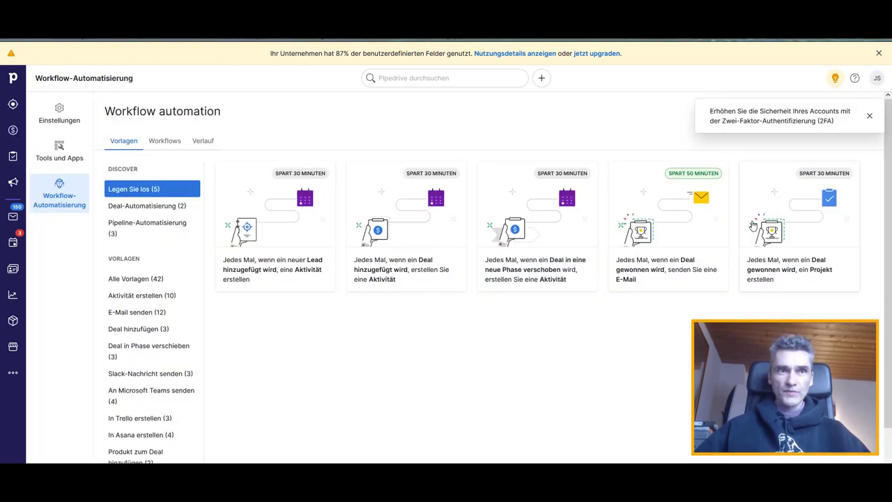
{"action": "left_click", "coordinate": [159, 143]}
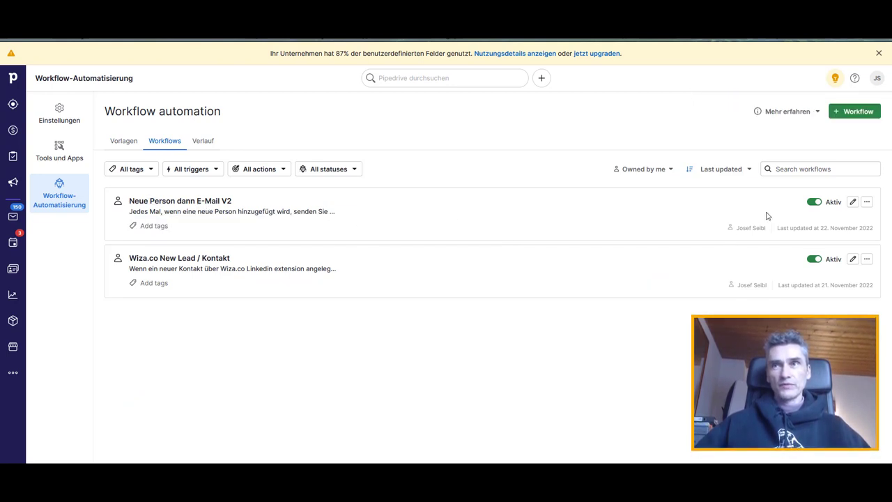
Open the workflow "Neue Person dann E-Mail V2" for editing and review its trigger, condition and e-mail action
{"action": "left_click", "coordinate": [853, 202]}
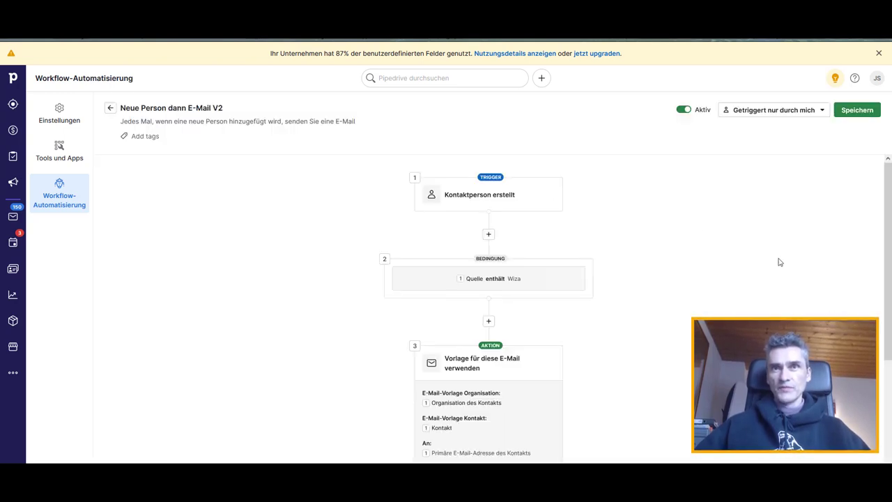
{"action": "scroll", "coordinate": [780, 262], "scroll_direction": "down", "scroll_amount": 3}
{"action": "scroll", "coordinate": [613, 253], "scroll_direction": "up", "scroll_amount": 1}
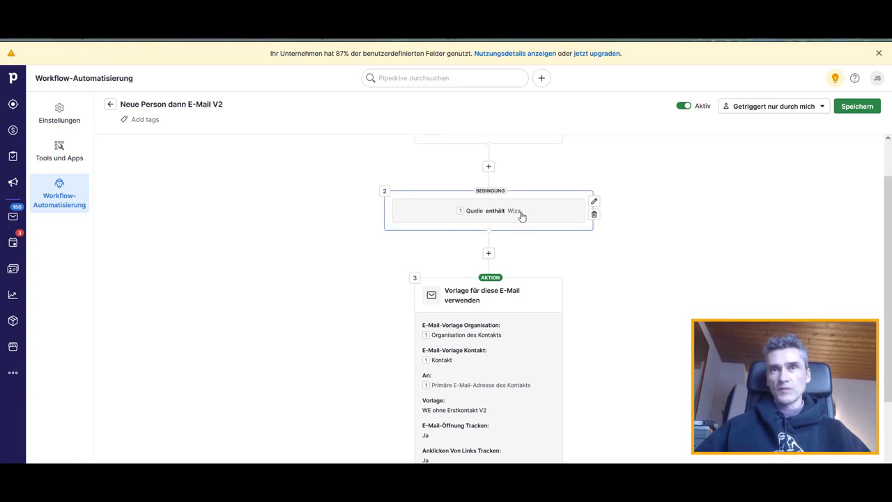
{"action": "scroll", "coordinate": [680, 238], "scroll_direction": "down", "scroll_amount": 2}
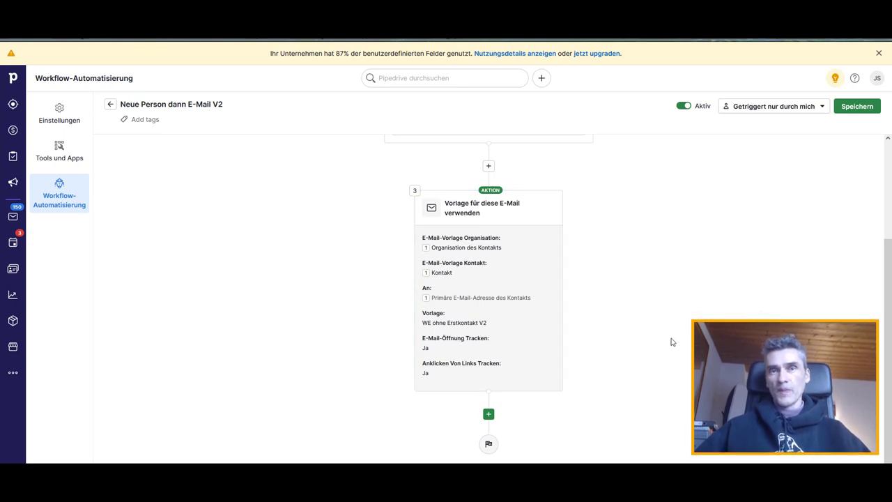
{"action": "scroll", "coordinate": [649, 334], "scroll_direction": "up", "scroll_amount": 2}
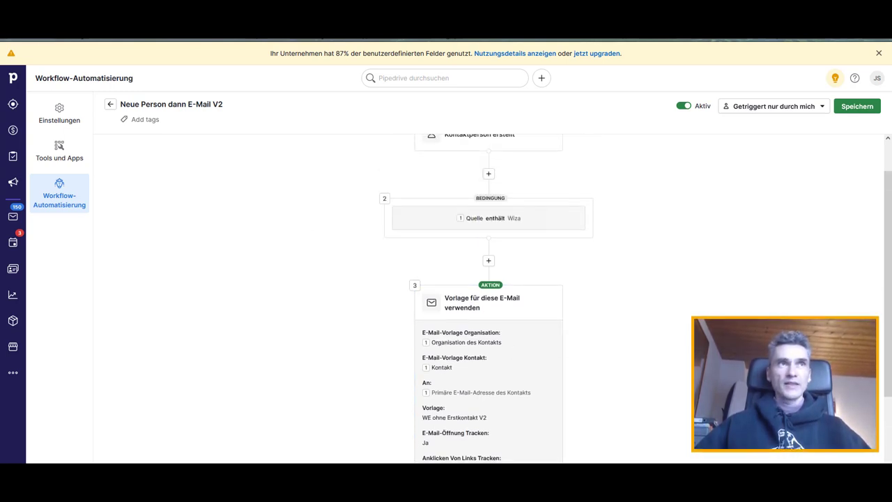
Open the workflow "Wiza.co New Lead / Kontakt" for editing and review its trigger, condition, e-mail, contact-field and activity actions
{"action": "key", "text": "alt+Left"}
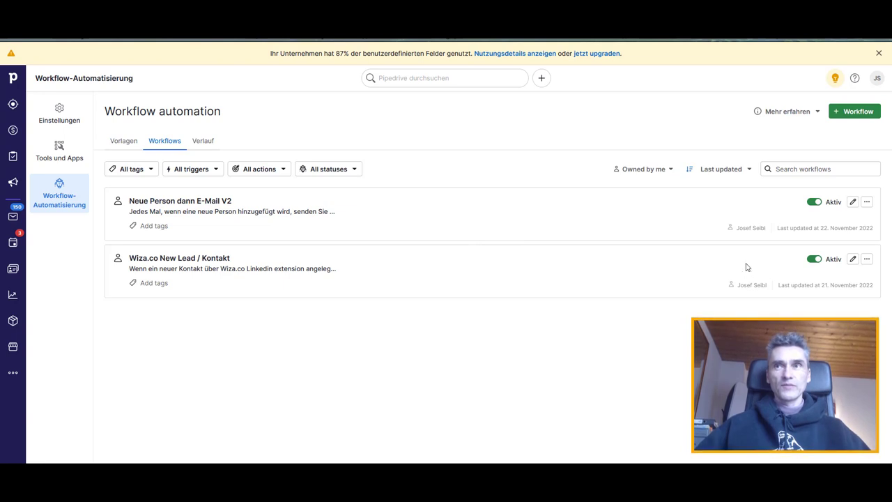
{"action": "left_click", "coordinate": [853, 259]}
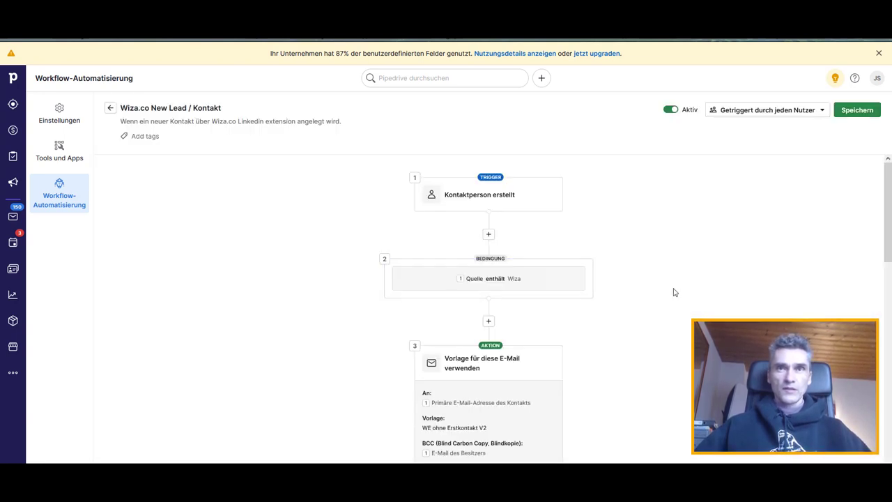
{"action": "scroll", "coordinate": [673, 291], "scroll_direction": "down", "scroll_amount": 5}
{"action": "scroll", "coordinate": [674, 292], "scroll_direction": "down", "scroll_amount": 5}
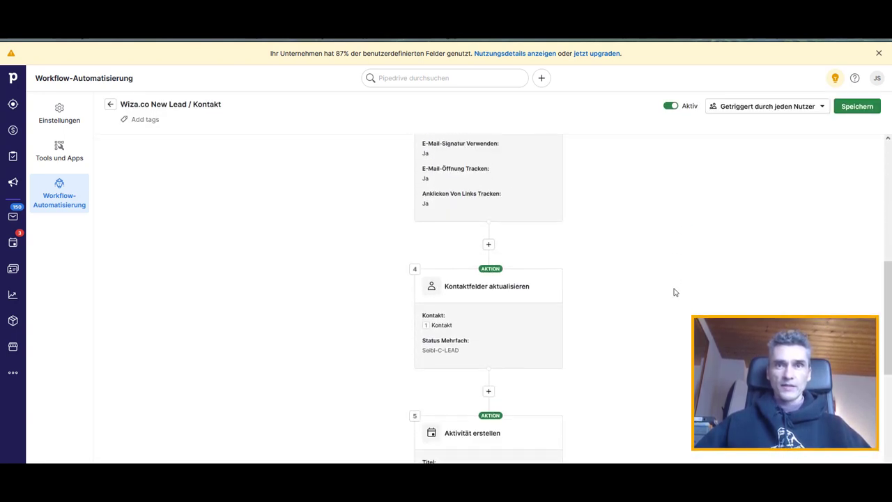
{"action": "scroll", "coordinate": [674, 292], "scroll_direction": "down", "scroll_amount": 1}
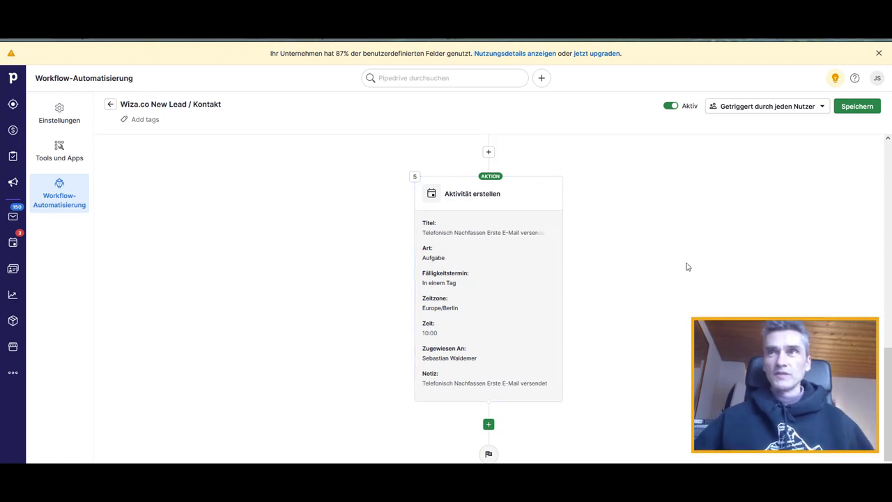
{"action": "scroll", "coordinate": [687, 265], "scroll_direction": "up", "scroll_amount": 1}
{"action": "scroll", "coordinate": [687, 266], "scroll_direction": "up", "scroll_amount": 1}
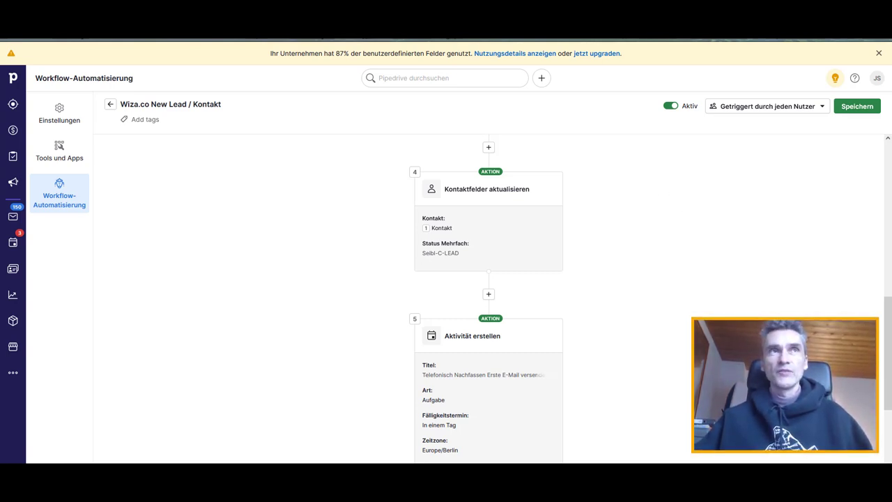
In a new browser tab, search Google for "hubspot.de preise" and open HubSpot's Preise page
{"action": "key", "text": "ctrl+t"}
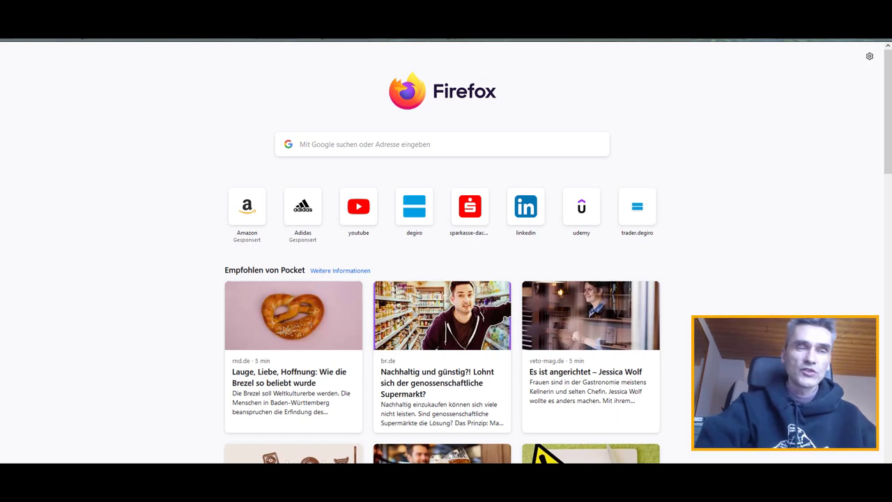
{"action": "type", "text": "hub"}
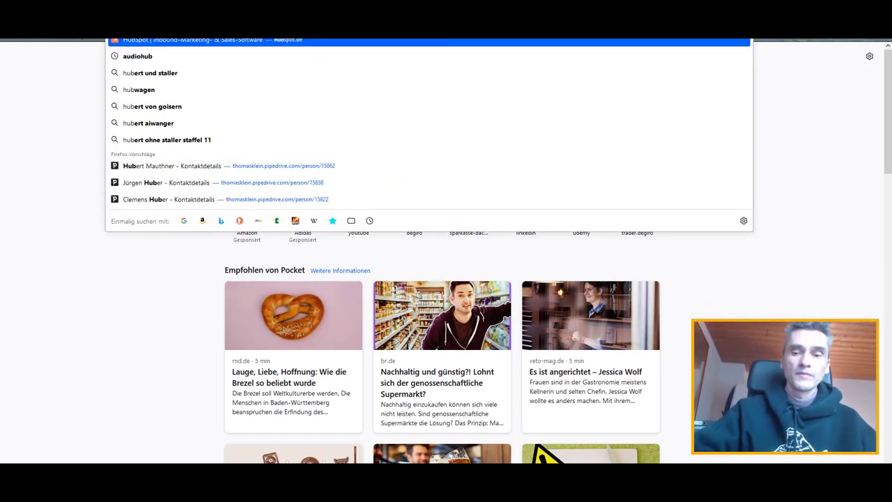
{"action": "type", "text": "spot.de/r"}
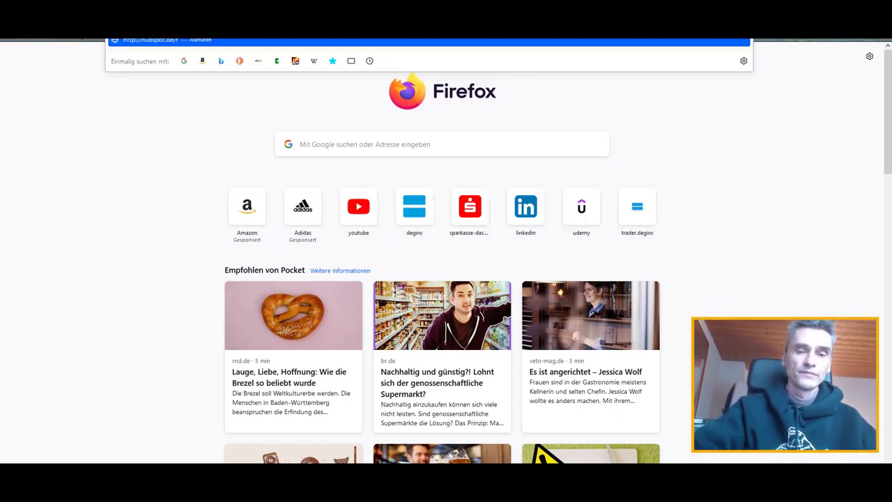
{"action": "key", "text": "BackSpace"}
{"action": "key", "text": "BackSpace"}
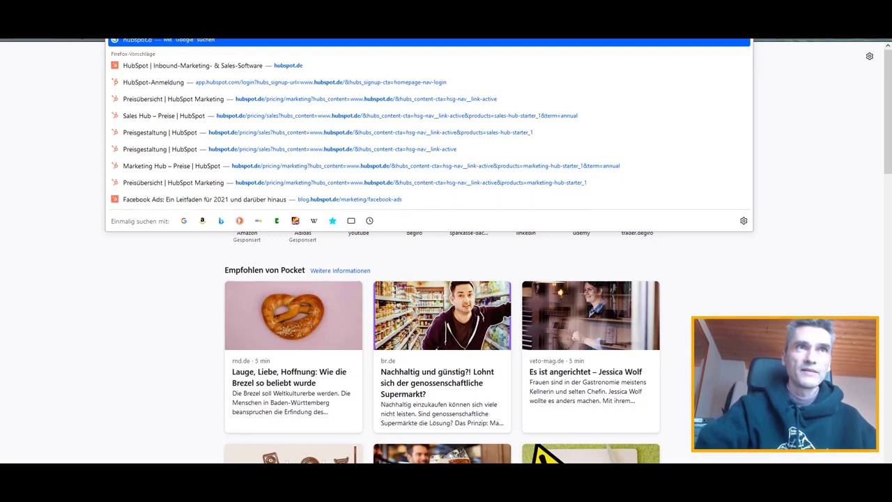
{"action": "type", "text": "preise"}
{"action": "key", "text": "Return"}
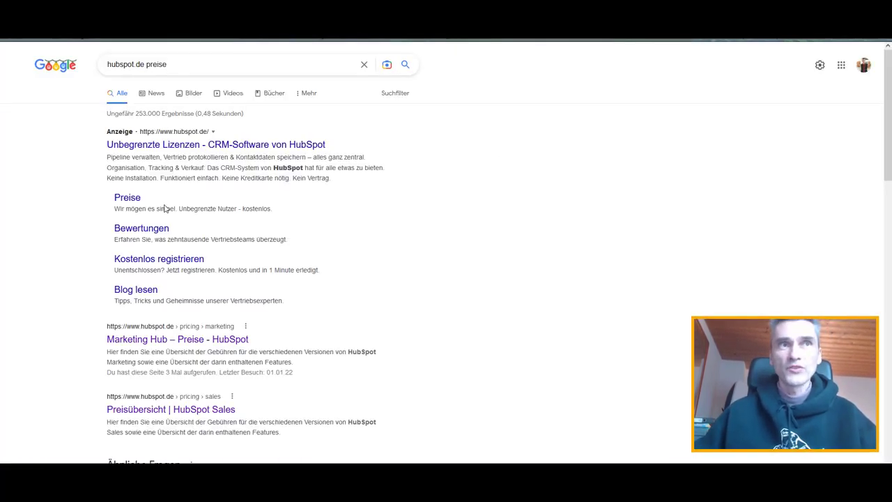
{"action": "left_click", "coordinate": [120, 199]}
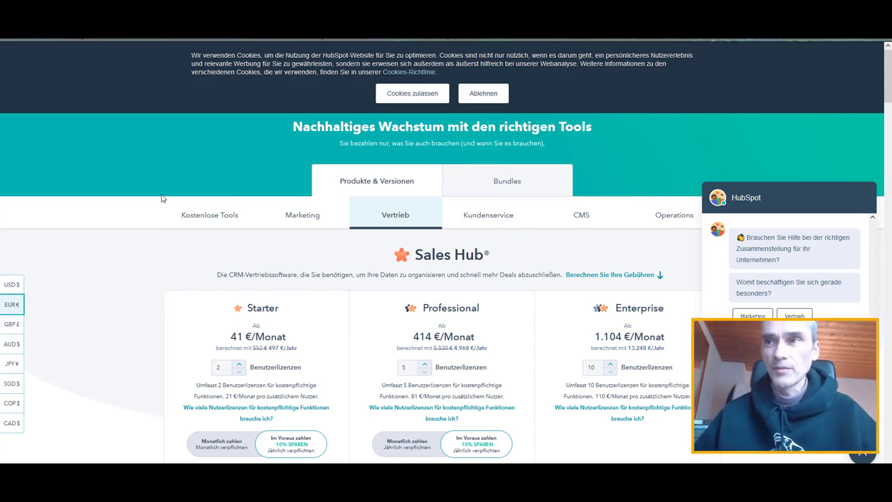
Return to the Pipedrive workflow and review its "Kontaktfelder aktualisieren" and "Aktivität erstellen" actions
{"action": "scroll", "coordinate": [127, 207], "scroll_direction": "down", "scroll_amount": 2}
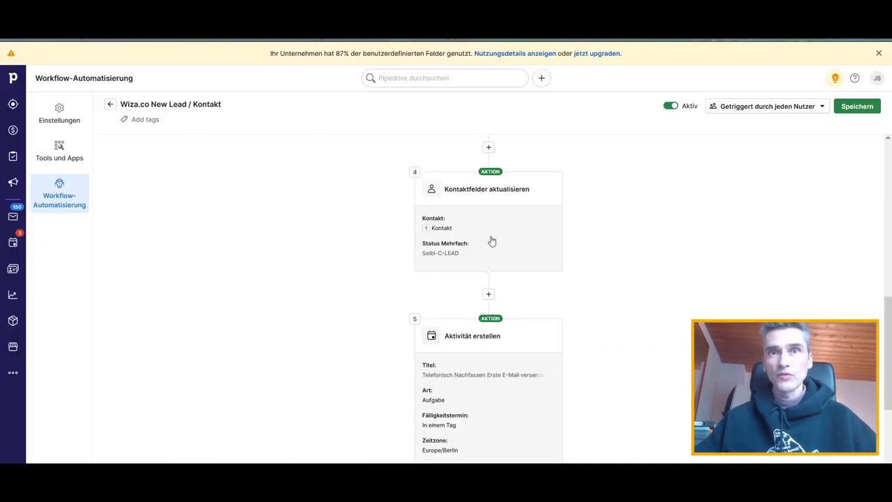
{"action": "scroll", "coordinate": [614, 352], "scroll_direction": "down", "scroll_amount": 2}
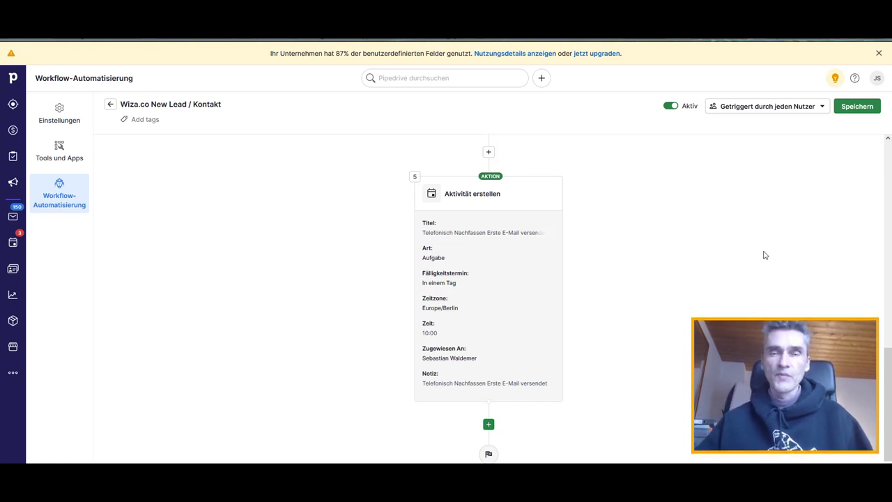
{"action": "scroll", "coordinate": [759, 278], "scroll_direction": "up", "scroll_amount": 1}
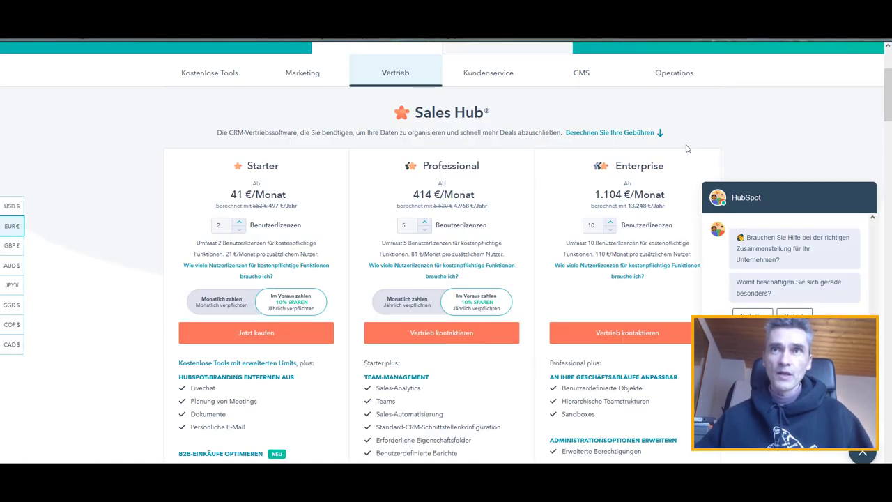
Switch to HubSpot's pricing page, look over the Sales Hub plans and highlight the Starter and Professional monthly prices
{"action": "scroll", "coordinate": [686, 148], "scroll_direction": "down", "scroll_amount": 3}
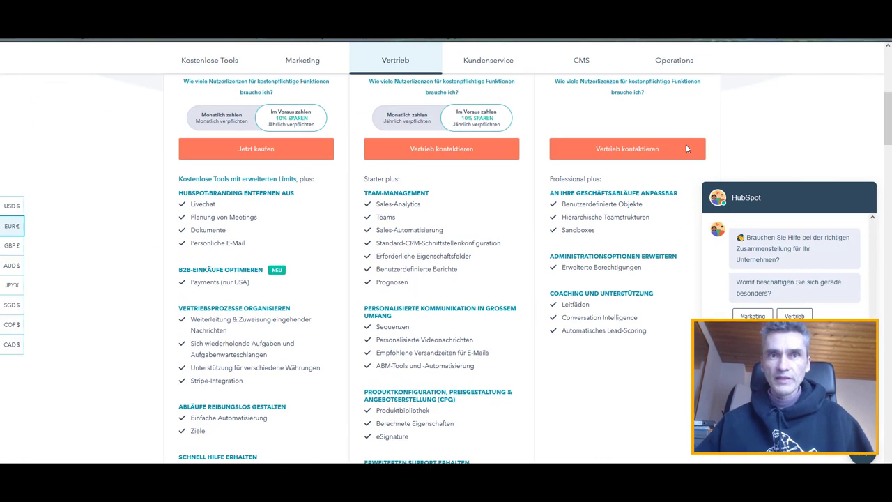
{"action": "scroll", "coordinate": [672, 169], "scroll_direction": "up", "scroll_amount": 1}
{"action": "scroll", "coordinate": [408, 195], "scroll_direction": "up", "scroll_amount": 2}
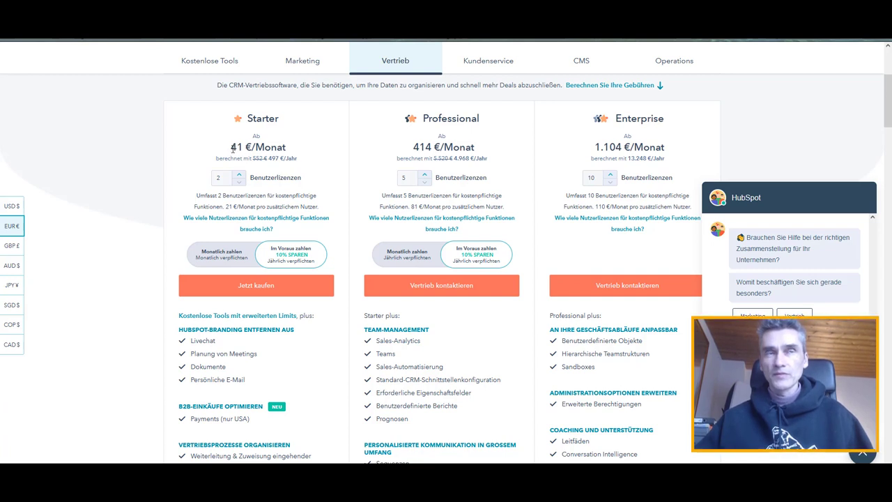
{"action": "left_click_drag", "start_coordinate": [232, 147], "coordinate": [297, 153]}
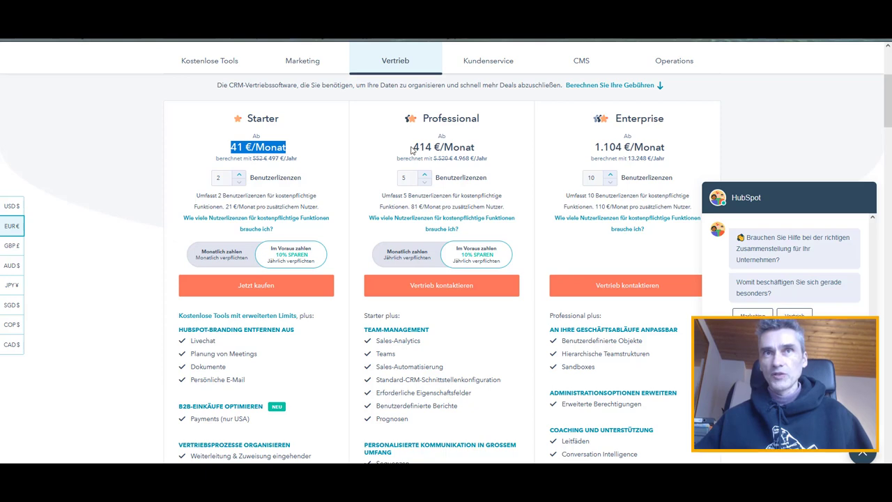
{"action": "left_click_drag", "start_coordinate": [411, 149], "coordinate": [497, 159]}
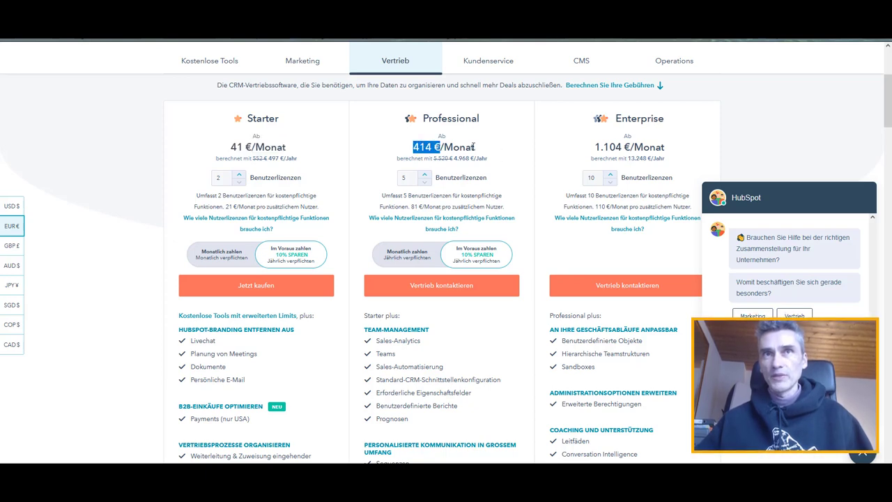
Examine the Sales Hub feature lists, focusing on the Professional plan's automation and personalised communication functions
{"action": "scroll", "coordinate": [446, 139], "scroll_direction": "up", "scroll_amount": 1}
{"action": "scroll", "coordinate": [395, 87], "scroll_direction": "down", "scroll_amount": 5}
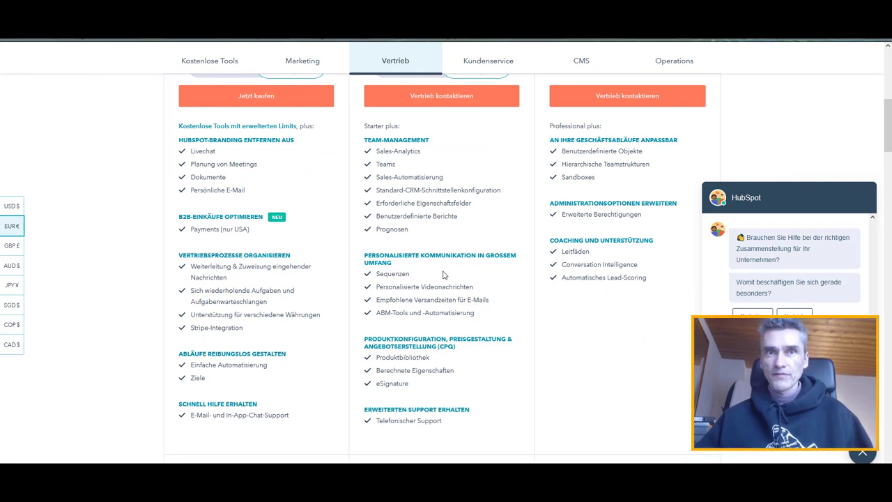
{"action": "scroll", "coordinate": [446, 227], "scroll_direction": "up", "scroll_amount": 4}
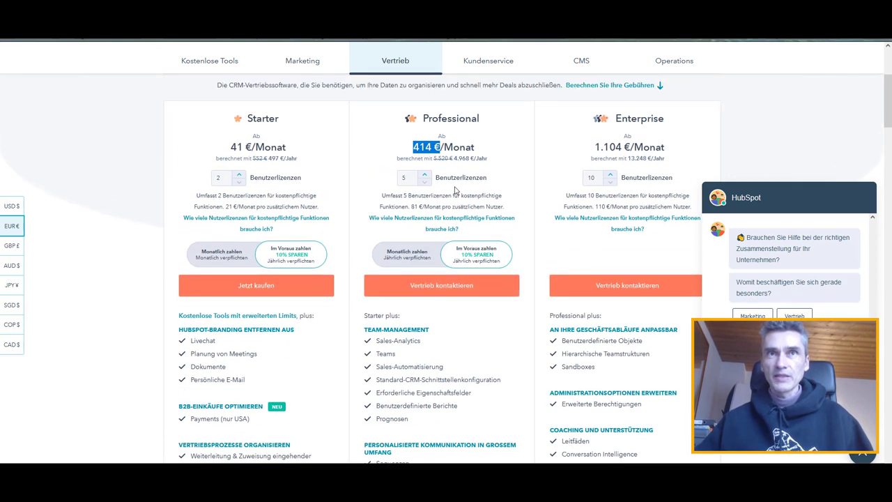
{"action": "scroll", "coordinate": [427, 314], "scroll_direction": "down", "scroll_amount": 3}
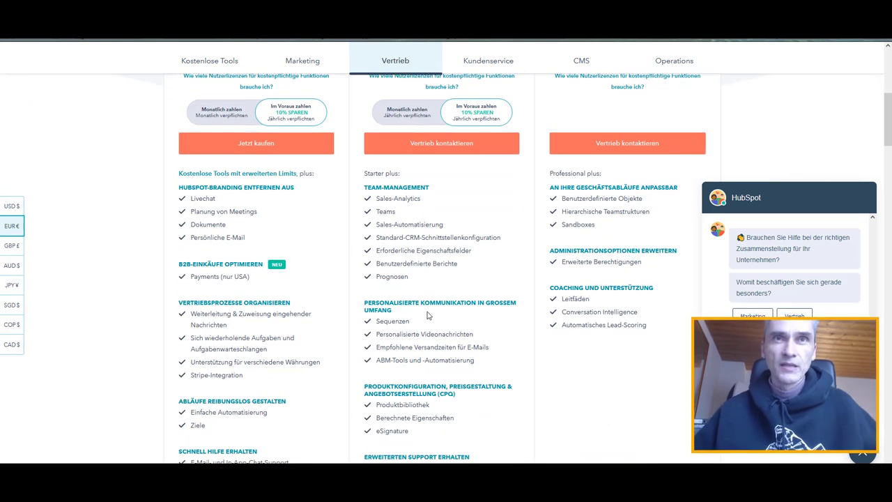
{"action": "scroll", "coordinate": [443, 322], "scroll_direction": "down", "scroll_amount": 1}
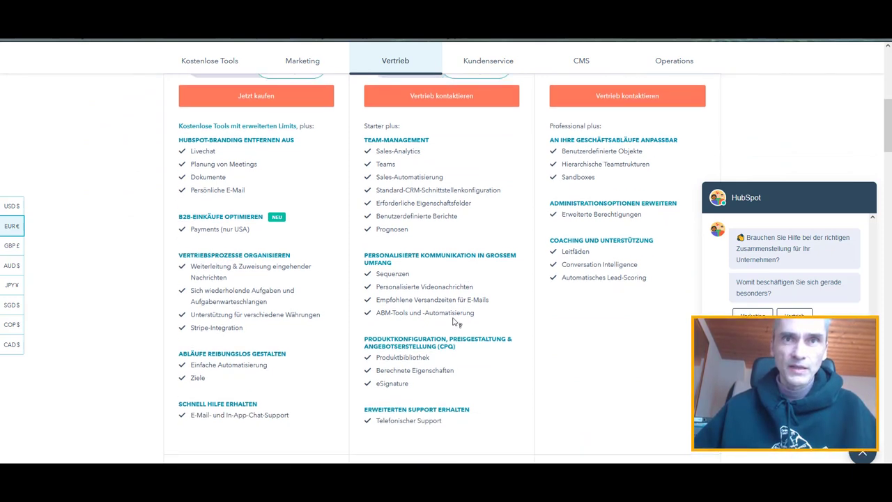